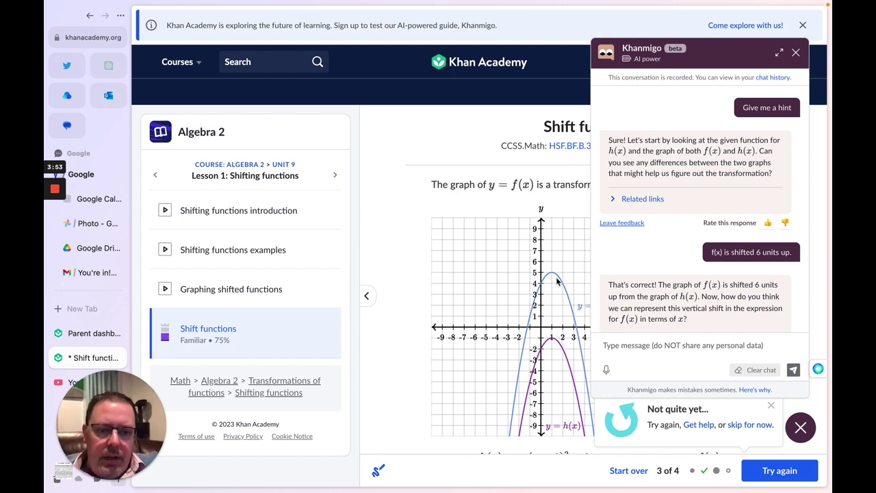
# Scroll the Khanmigo chat to read its confirmation that f(x) = -(x-1)^2 + 5 is correct.
pyautogui.scroll(-1, 632, 290)
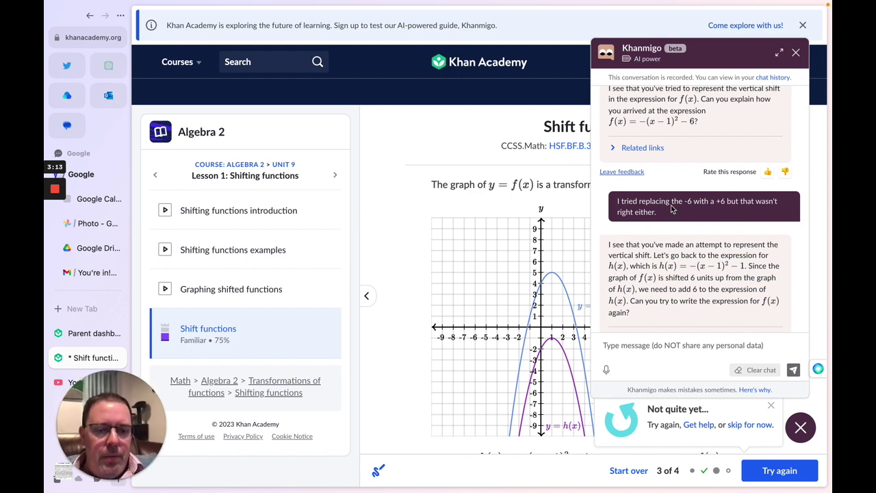
pyautogui.scroll(-1, 667, 262)
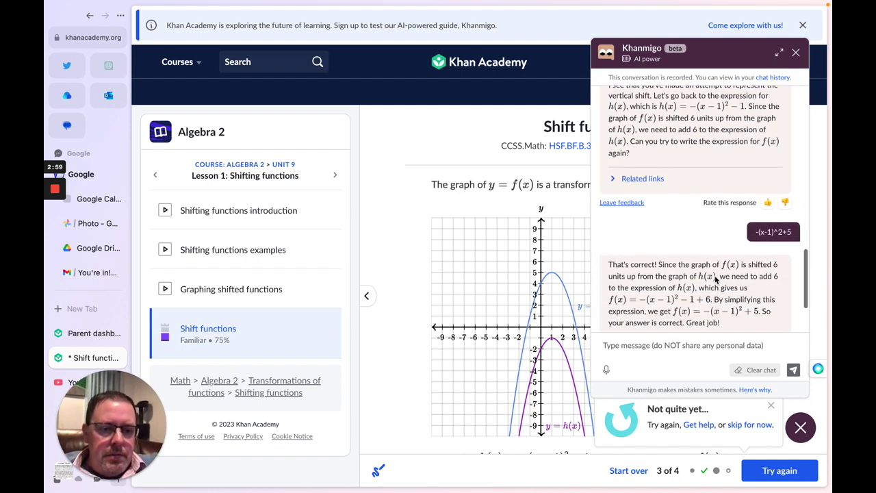
# Ask Khanmigo how the -8 affects the graph of f(x), noting the one-unit upward shift is understood.
pyautogui.write('I know')
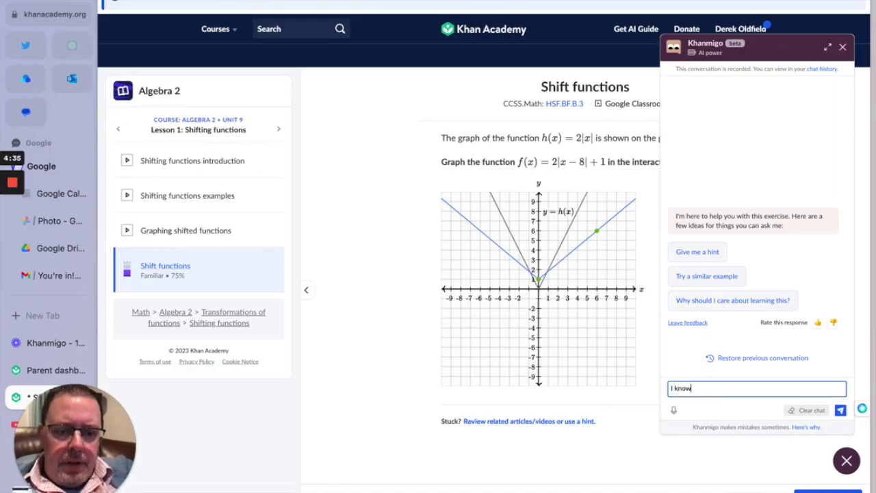
pyautogui.write(' the g')
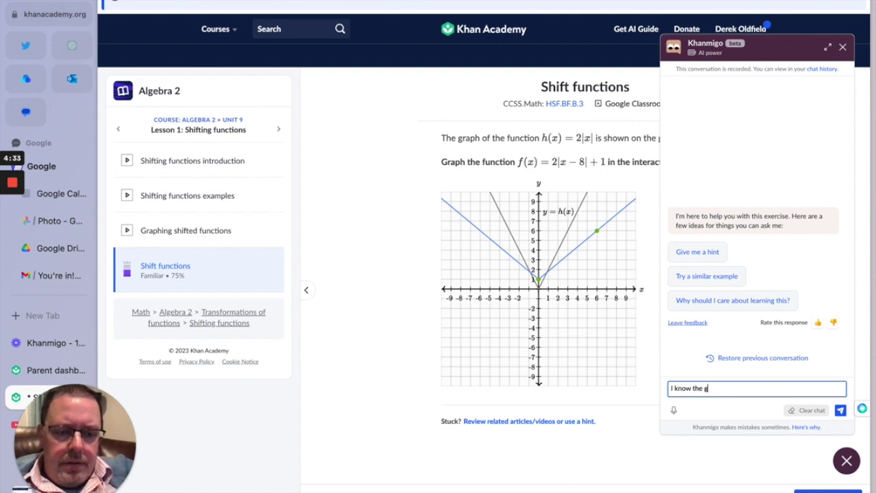
pyautogui.write('raph shifts')
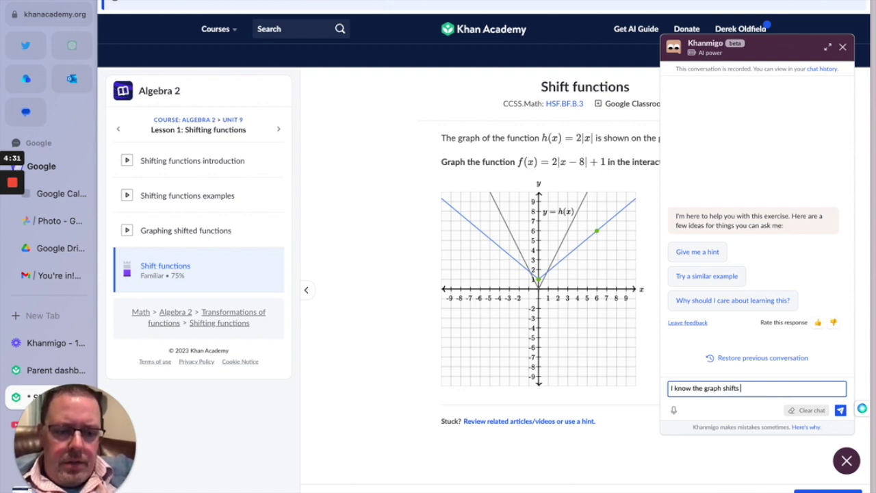
pyautogui.write(' up one uni')
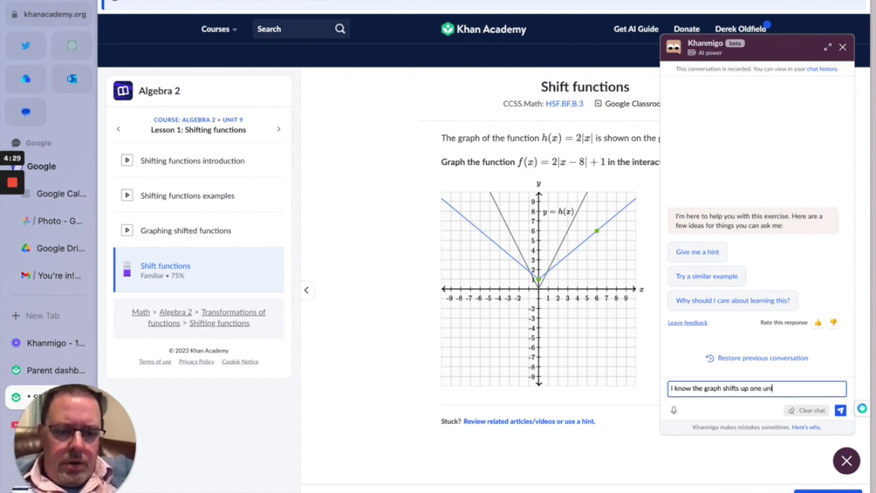
pyautogui.write("t, but I don't und")
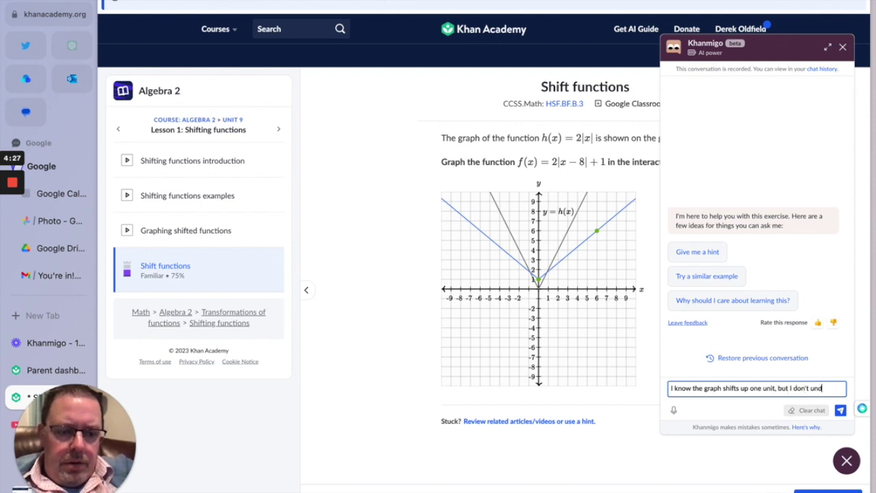
pyautogui.write('erstand how the -8')
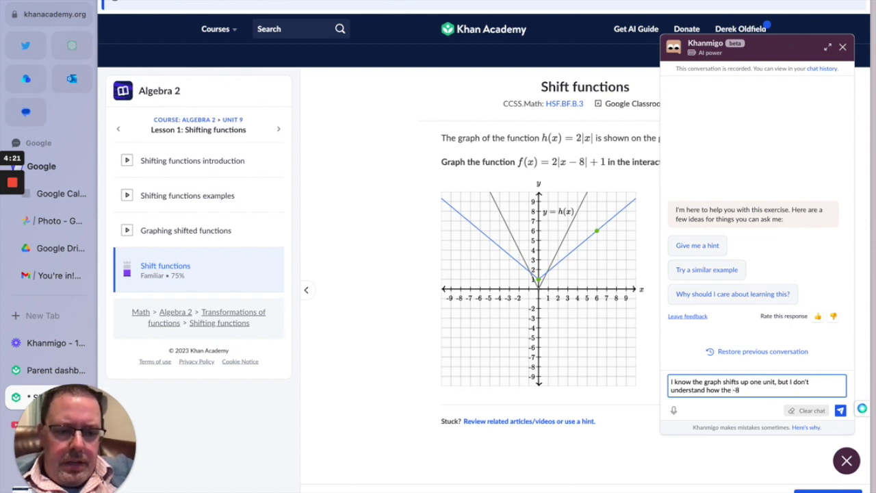
pyautogui.write(' impacts')
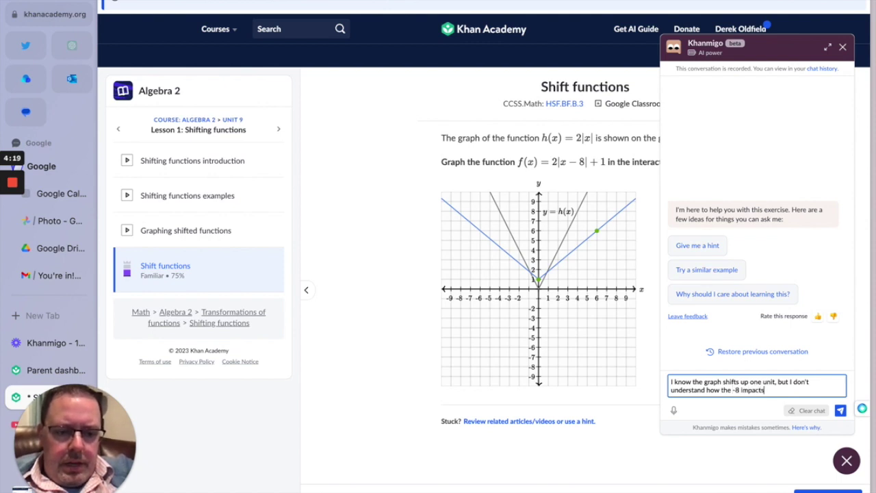
pyautogui.write(' the graph')
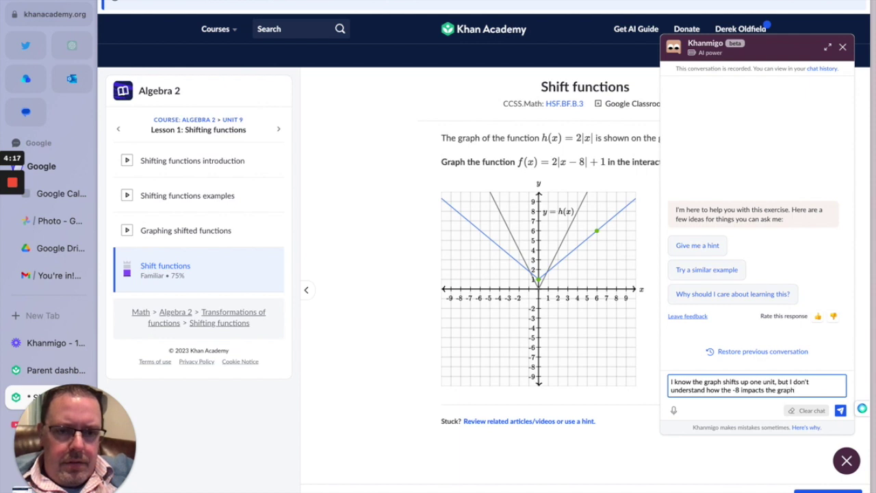
pyautogui.write(' of')
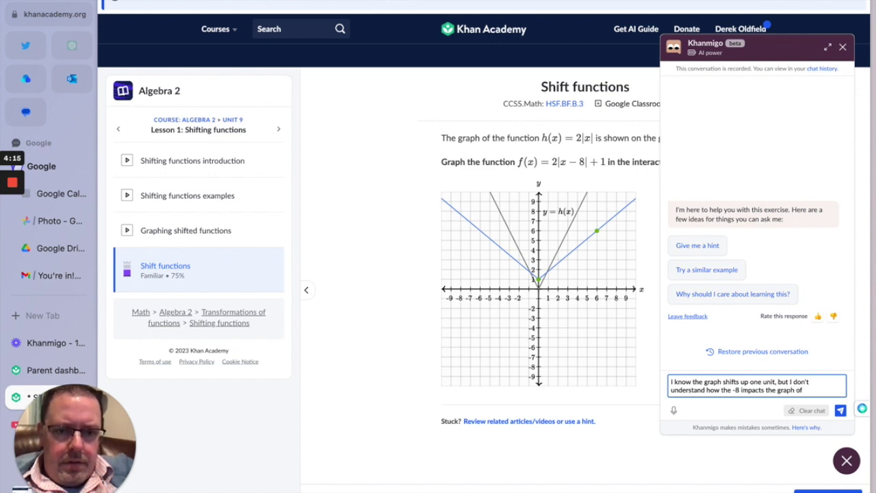
pyautogui.write(' f(x')
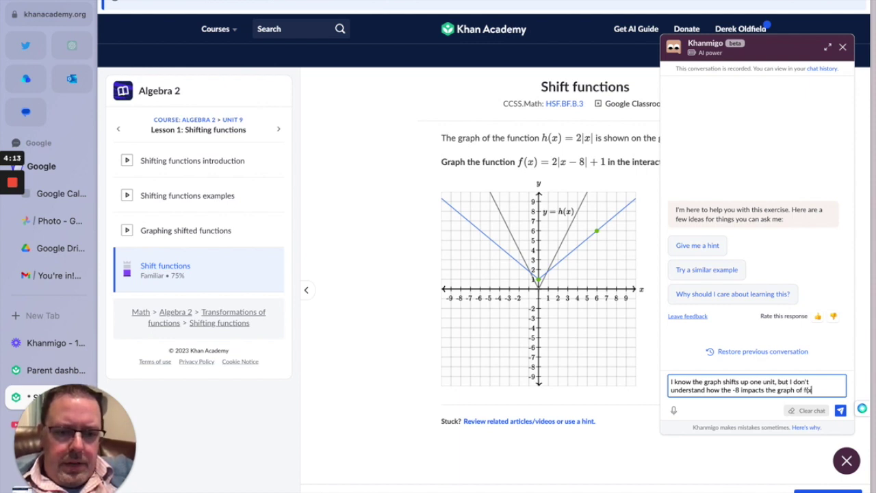
pyautogui.write(')')
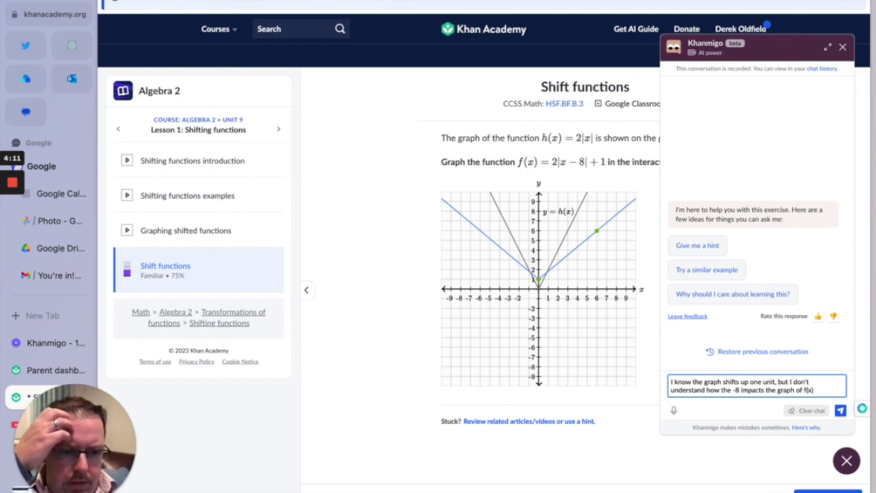
pyautogui.press('Return')
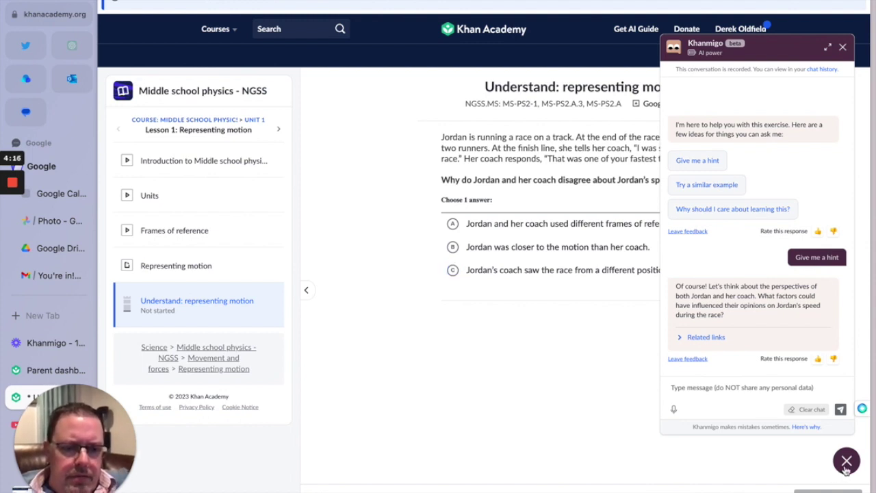
# Tell Khanmigo Jordan seems disappointed at being passed by two runners, then start a reply about the coach.
pyautogui.write('Jordan seems disappoin')
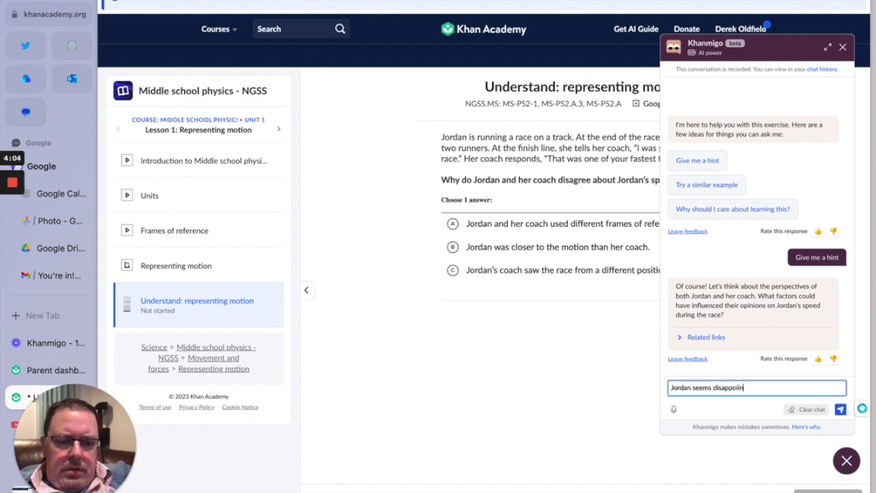
pyautogui.write('ted that she was passed by two runners at the end of the race.')
pyautogui.press('Return')
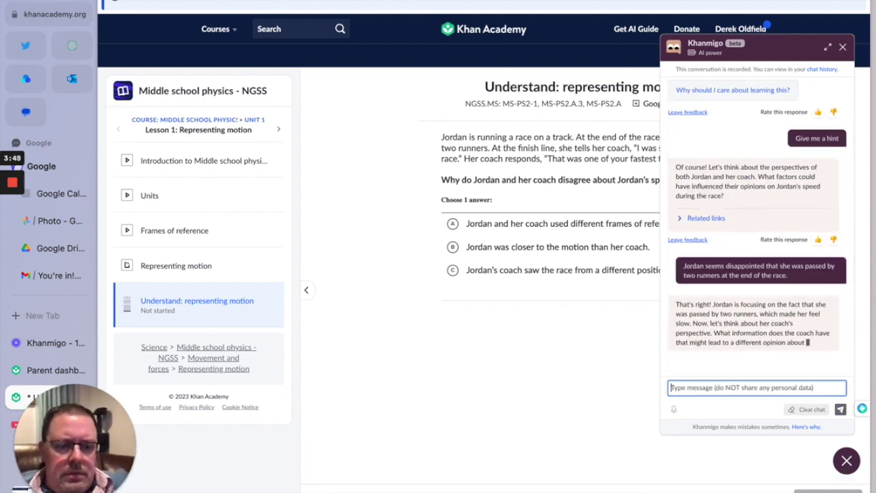
pyautogui.write('The coach')
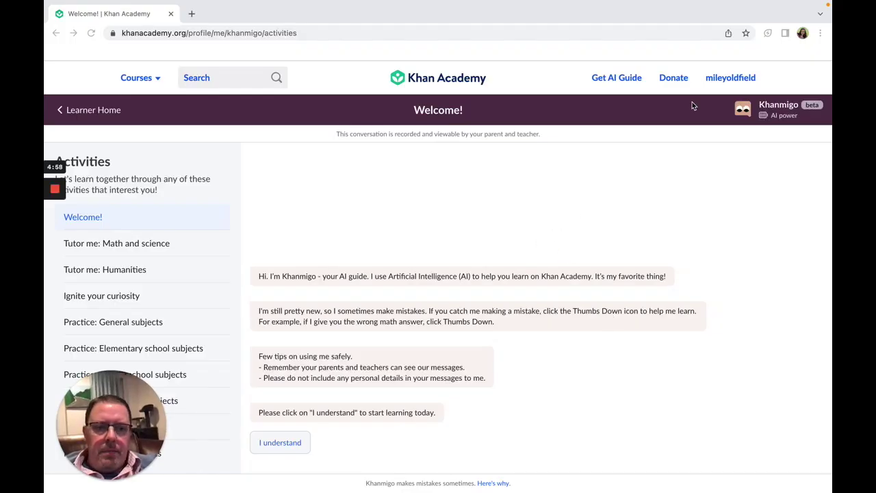
pyautogui.click(728, 81)
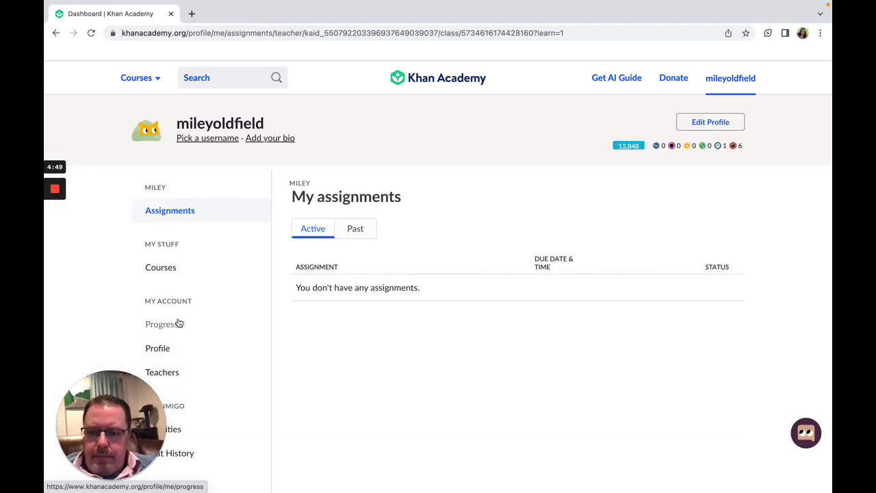
pyautogui.scroll(-2, 176, 321)
pyautogui.scroll(-1, 173, 317)
pyautogui.click(172, 334)
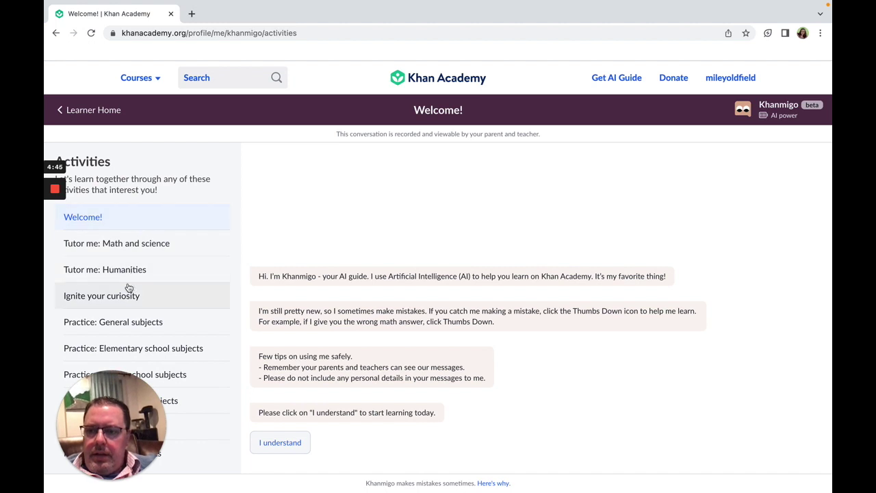
pyautogui.scroll(-2, 128, 286)
pyautogui.scroll(-5, 129, 287)
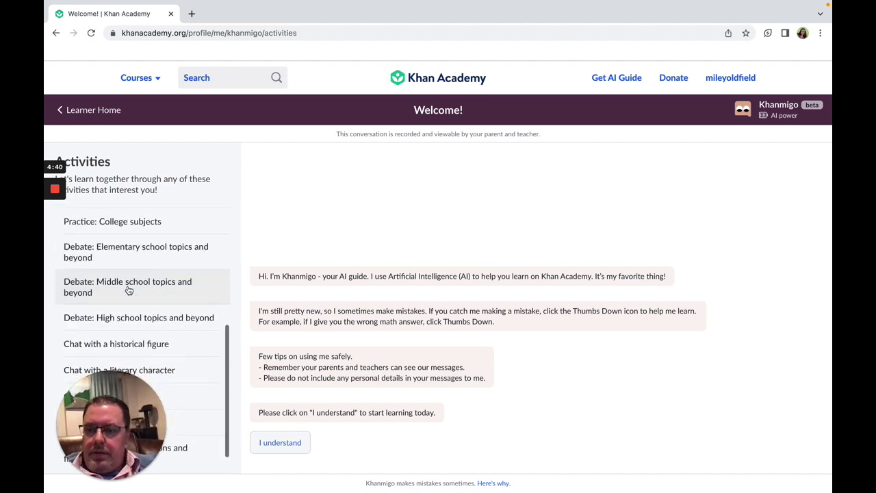
pyautogui.click(158, 336)
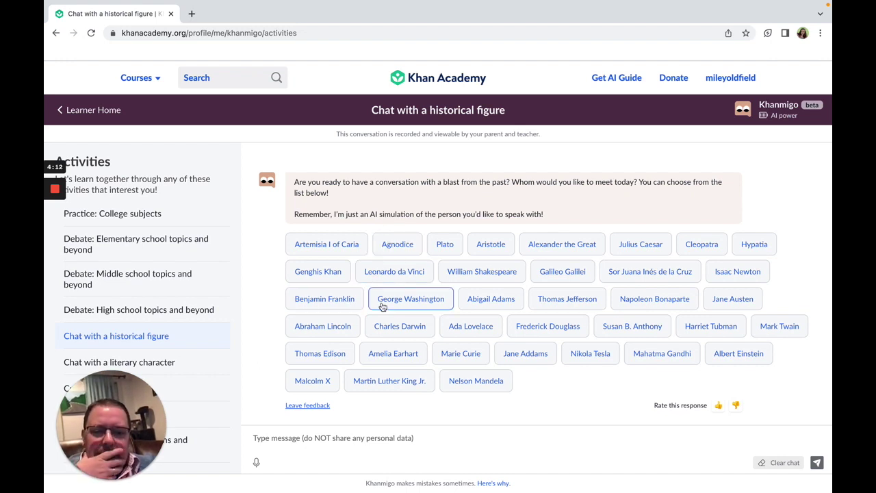
# Choose Abraham Lincoln and ask him the top three characteristics of a good leader.
pyautogui.click(335, 328)
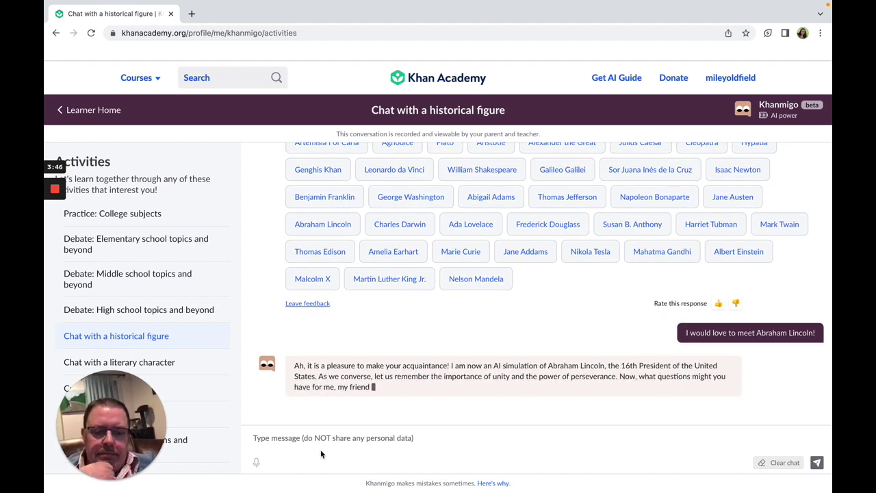
pyautogui.click(303, 441)
pyautogui.write('President Lincoln,')
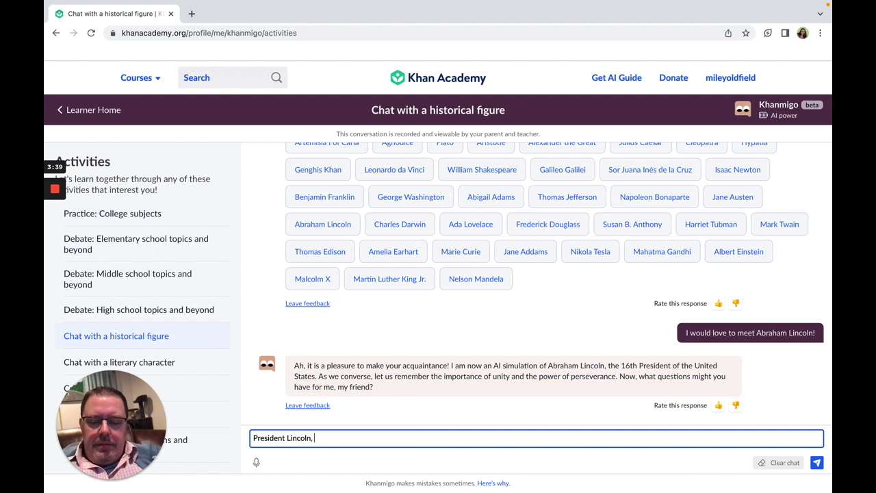
pyautogui.write(' what')
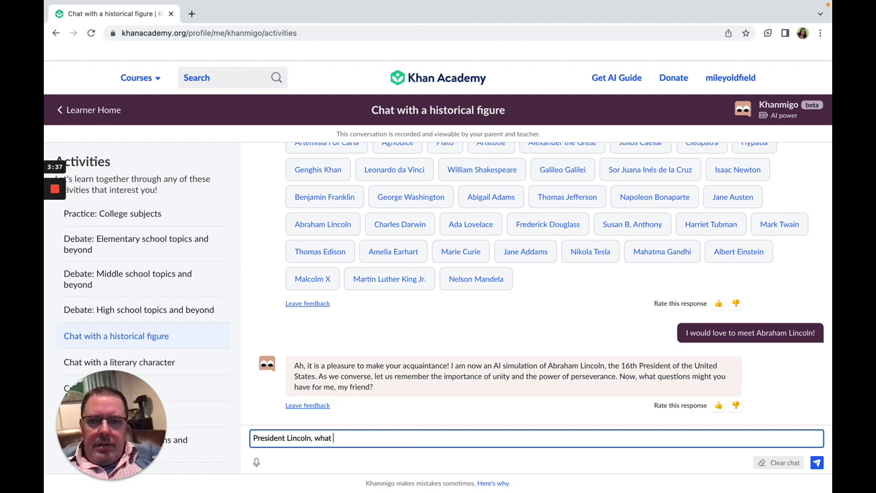
pyautogui.write('might s')
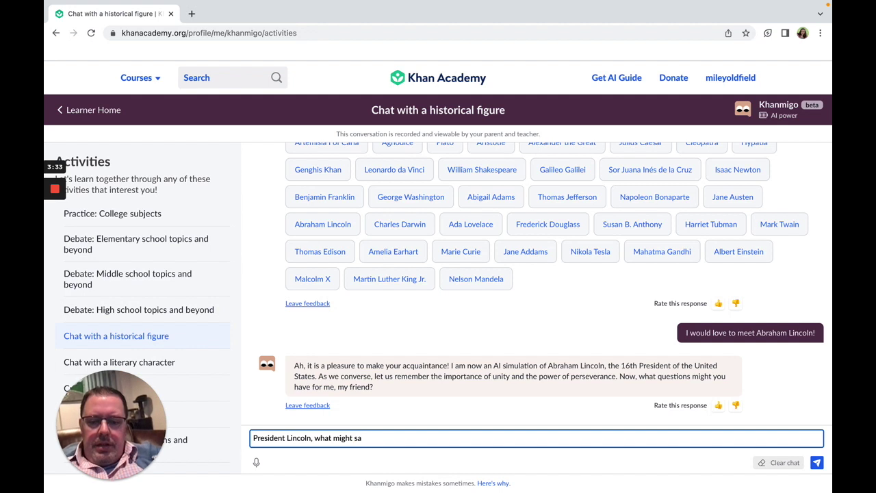
pyautogui.write(' are the top thr')
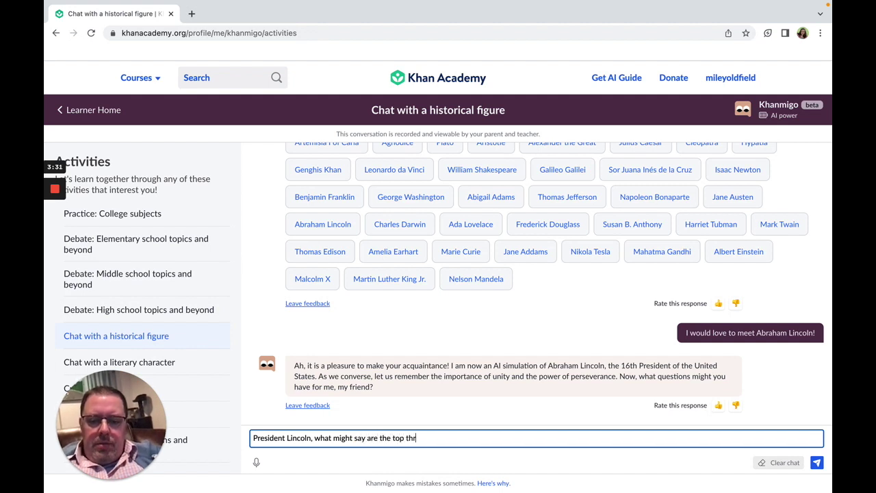
pyautogui.write('ee characteristics o')
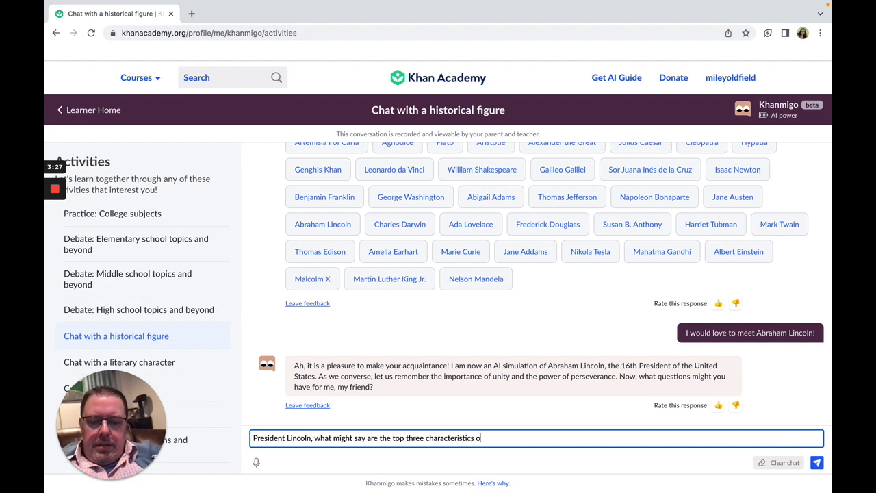
pyautogui.write('f a good leader?')
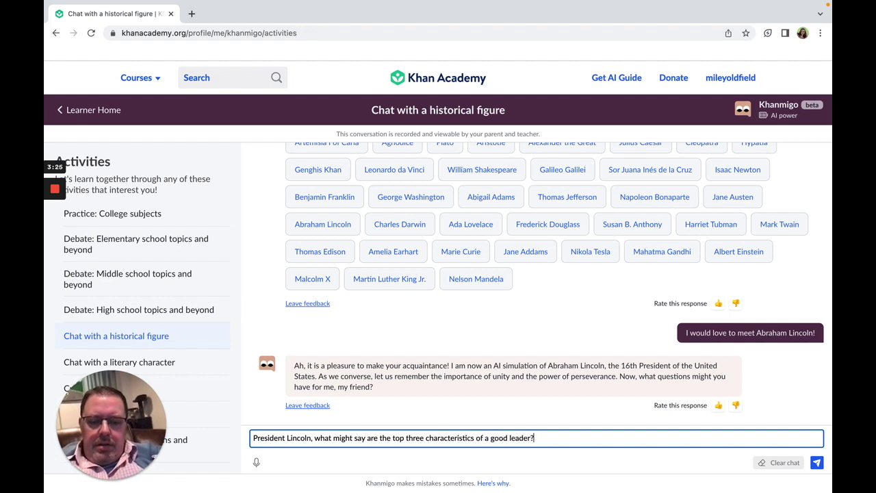
pyautogui.press('Return')
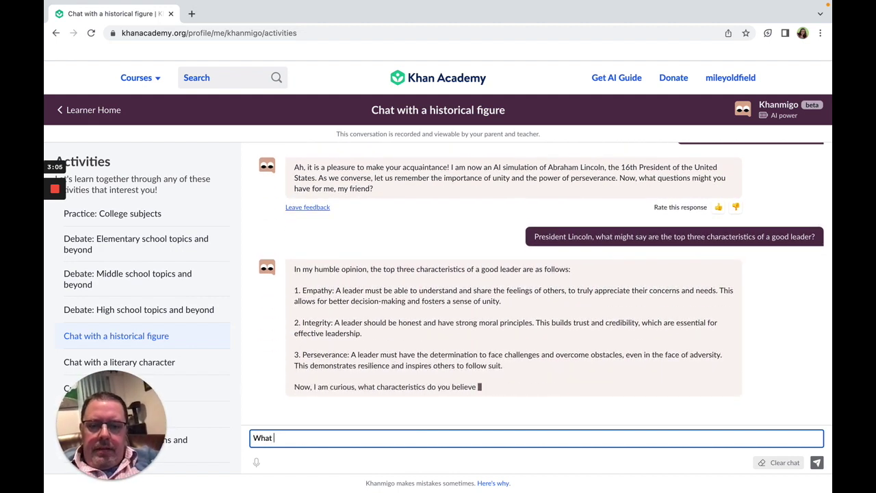
# Ask Lincoln his most challenging presidential experience, then say parenting two girls born 10 months apart is challenging.
pyautogui.write('Can you share an')
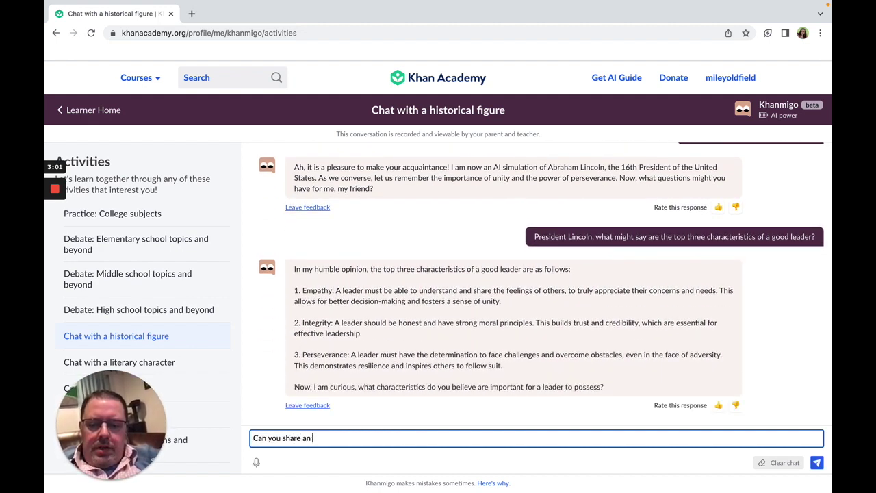
pyautogui.write(' experience that you fou')
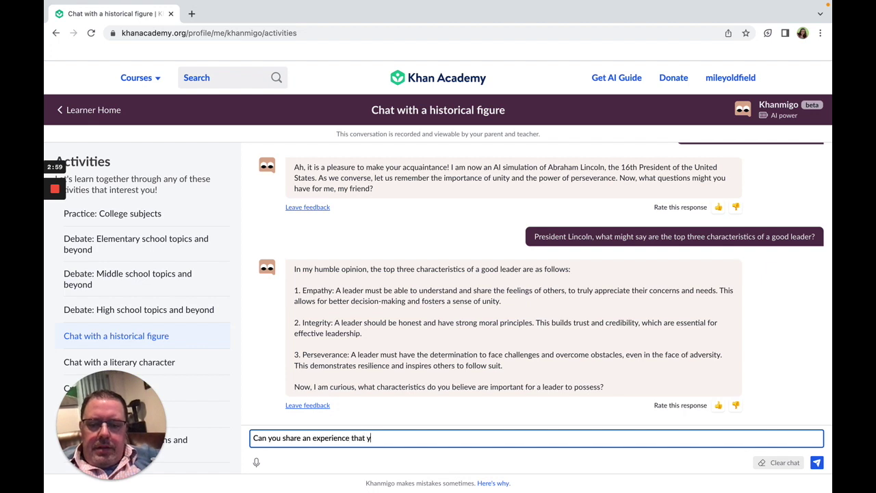
pyautogui.write('nd most chal')
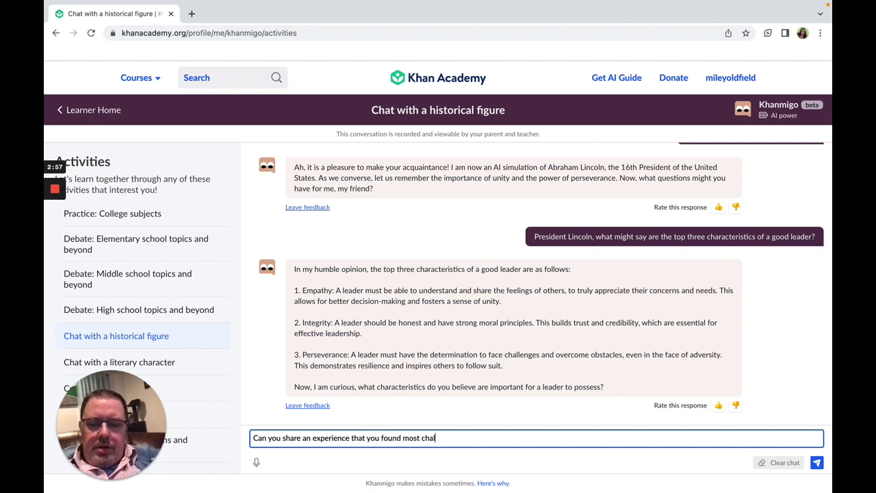
pyautogui.write('lenging for you ')
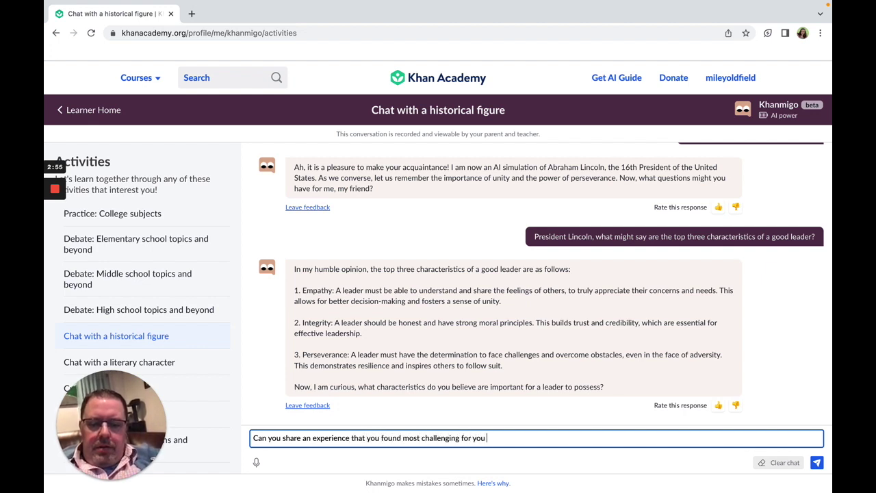
pyautogui.write('during your pre')
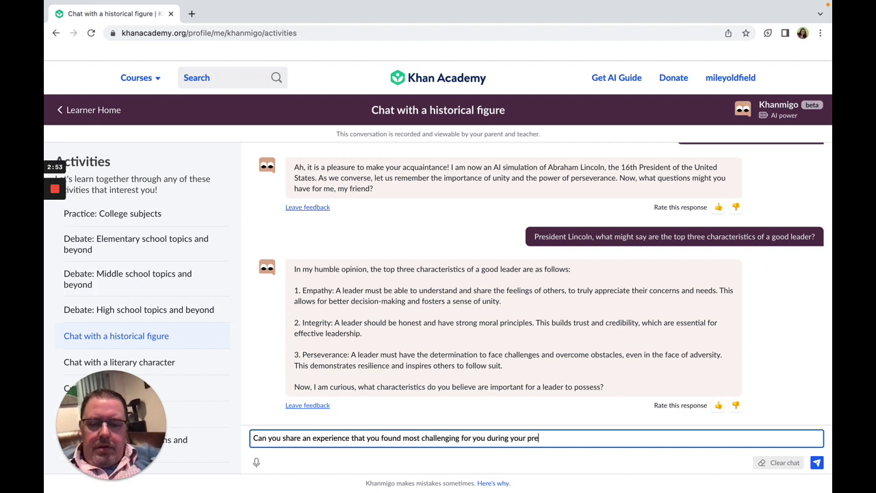
pyautogui.write('sidency?')
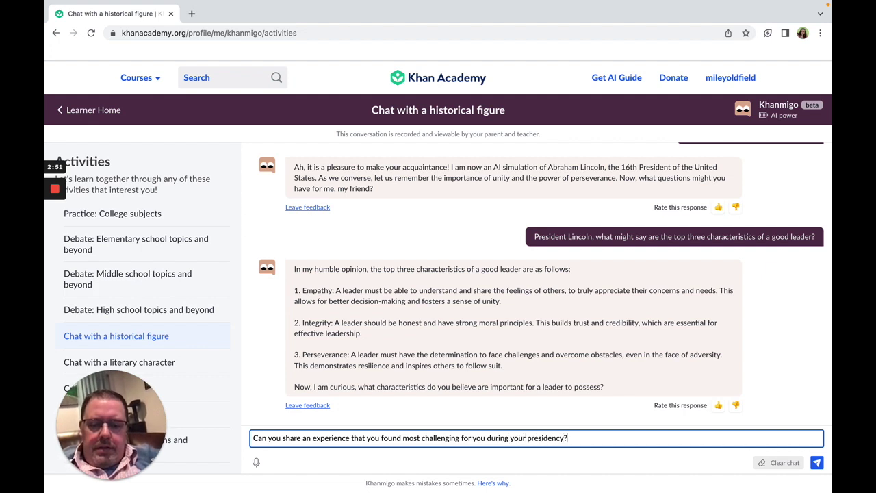
pyautogui.press('Return')
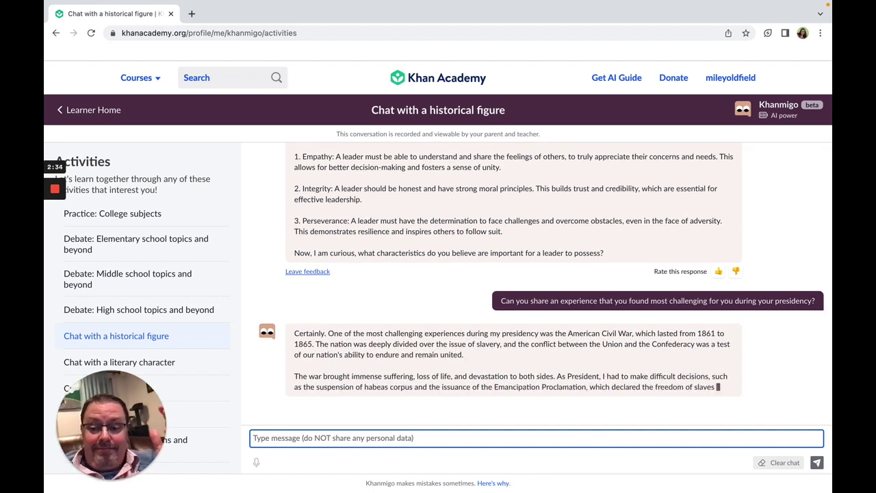
pyautogui.write('I have two girls that were born 10 months apart, so parenti')
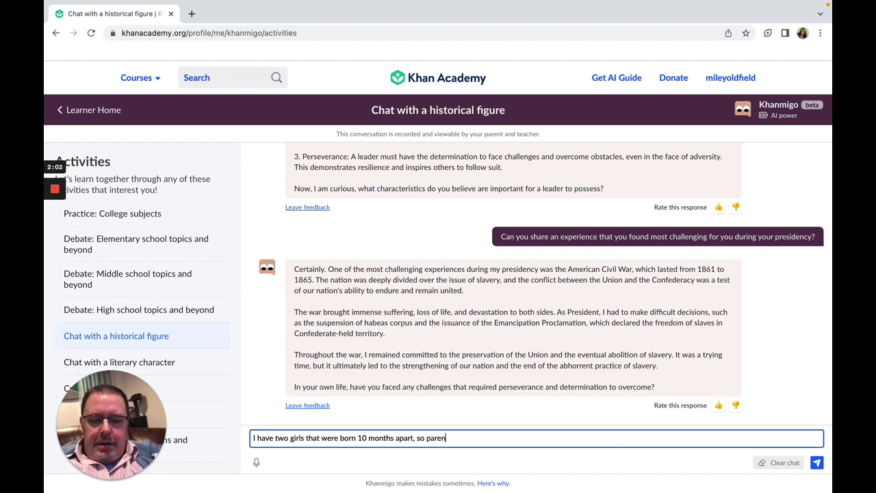
pyautogui.write('ng has been quite challenging')
pyautogui.press('Return')
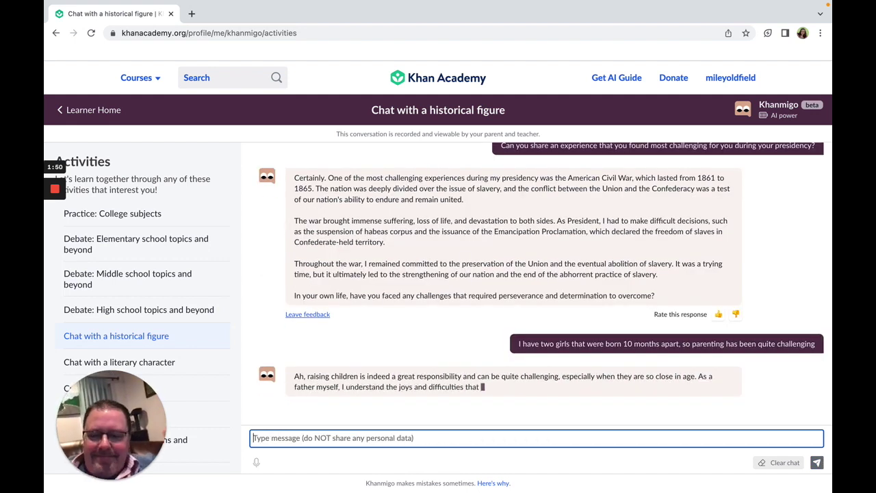